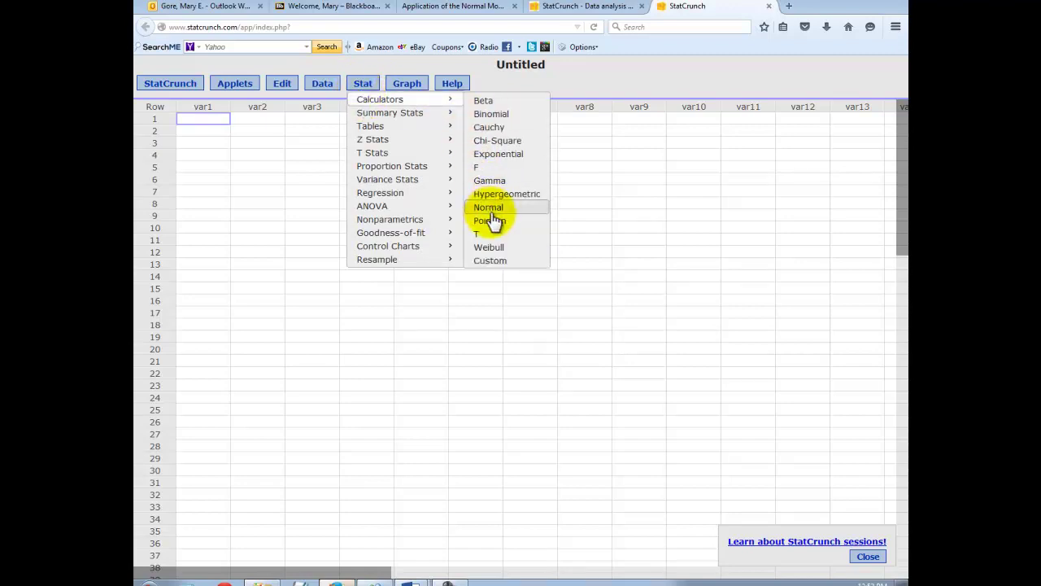
Open the Normal calculator and set the mean to 268 and the standard deviation to 15.
left_click(491, 208)
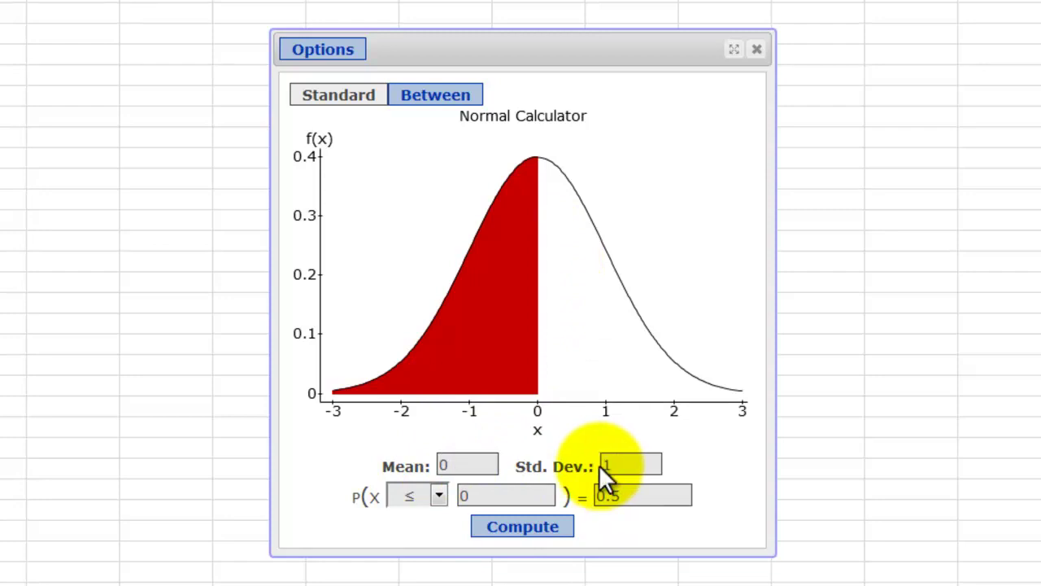
left_click(482, 464)
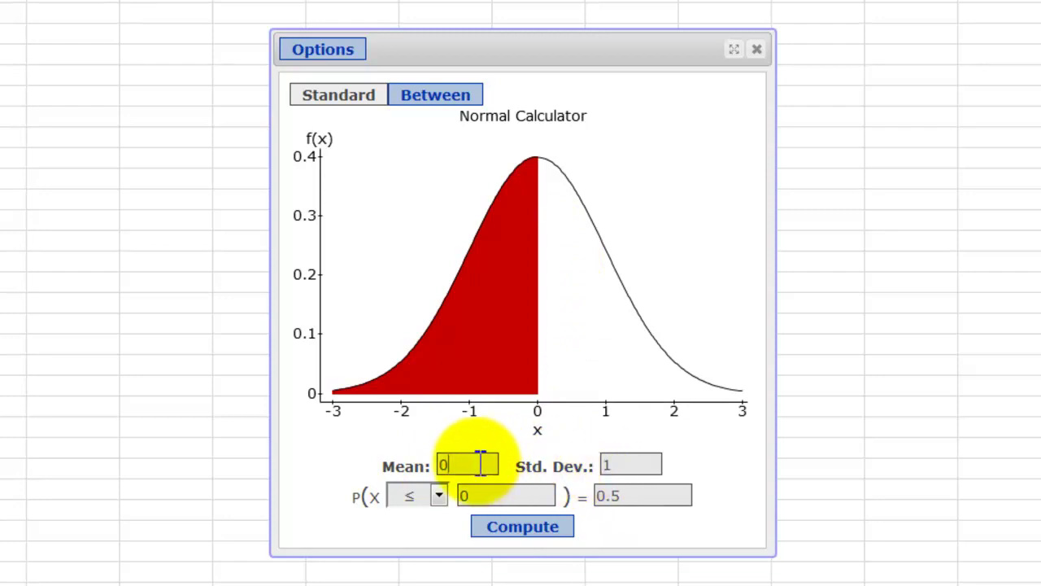
key("BackSpace")
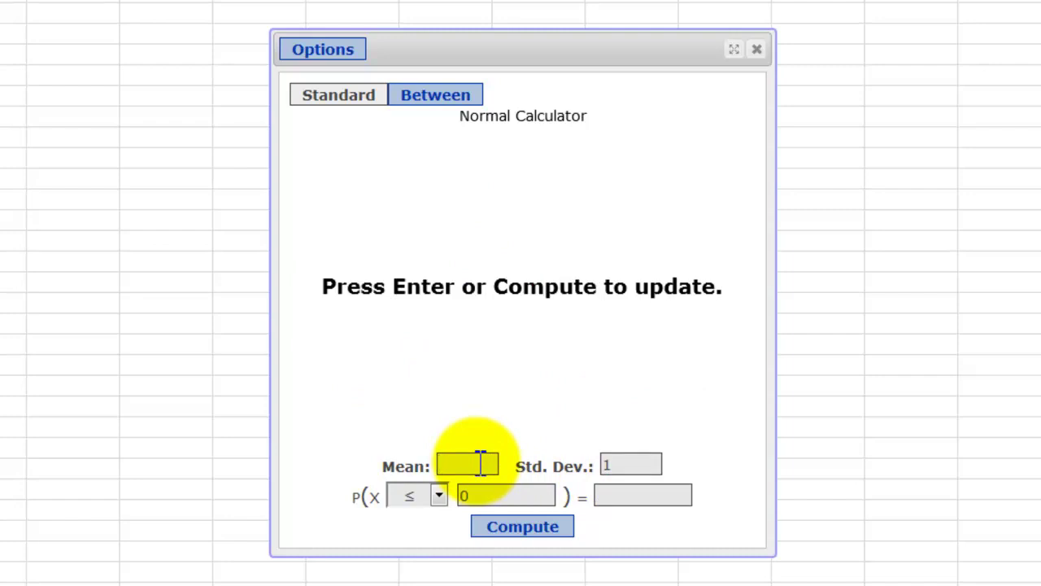
type("268")
key("Tab")
type("15")
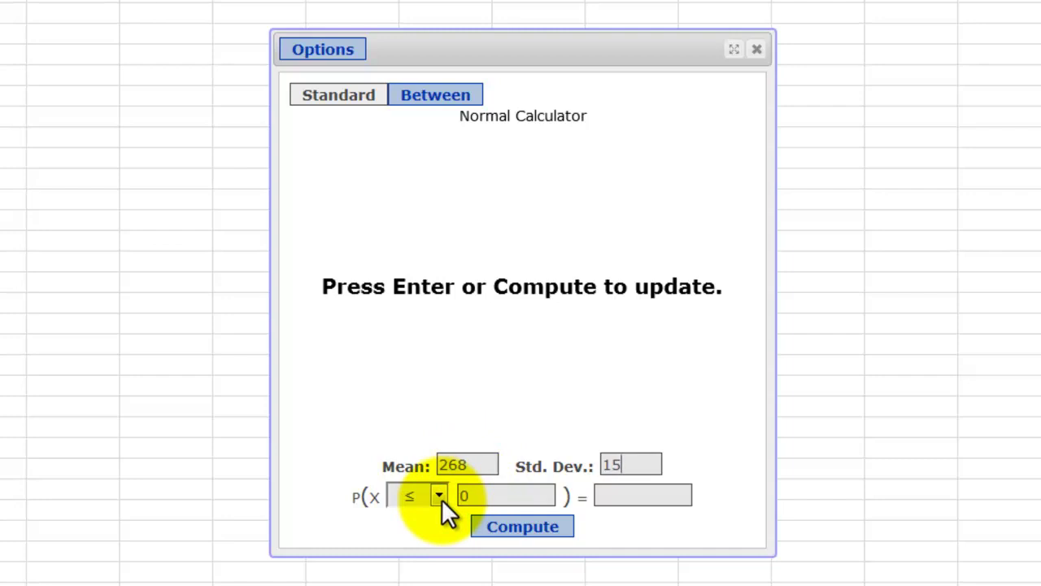
Compute the probability that X is greater than or equal to 308 and highlight the leading digits of the result.
left_click(483, 493)
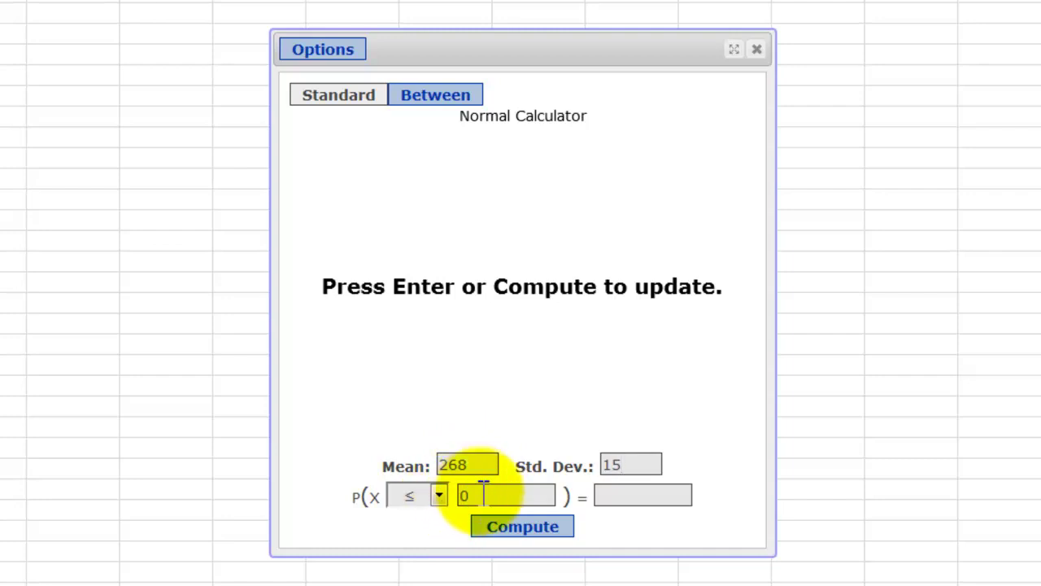
key("BackSpace")
type("308")
left_click(439, 495)
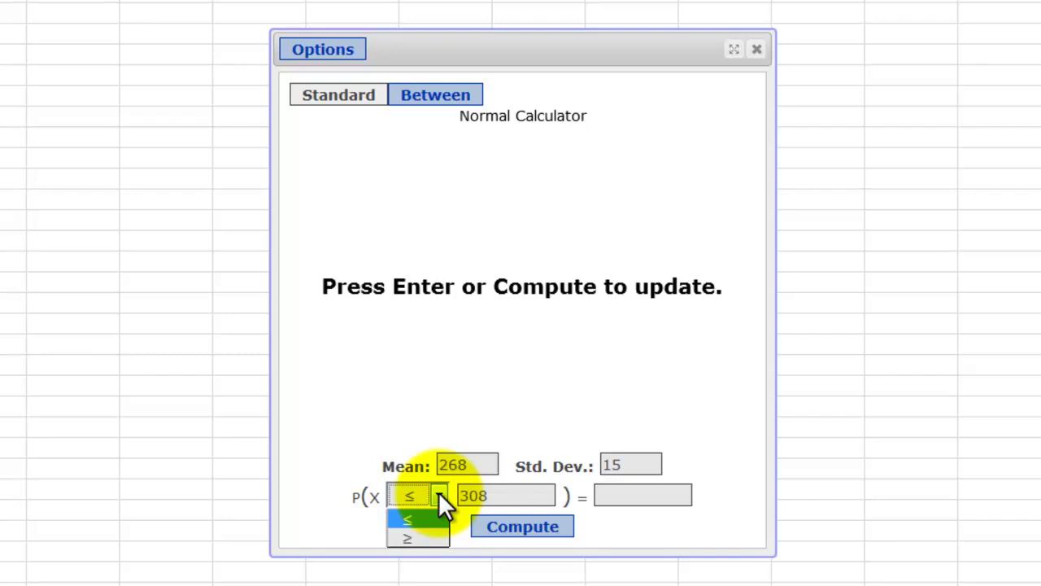
left_click(415, 539)
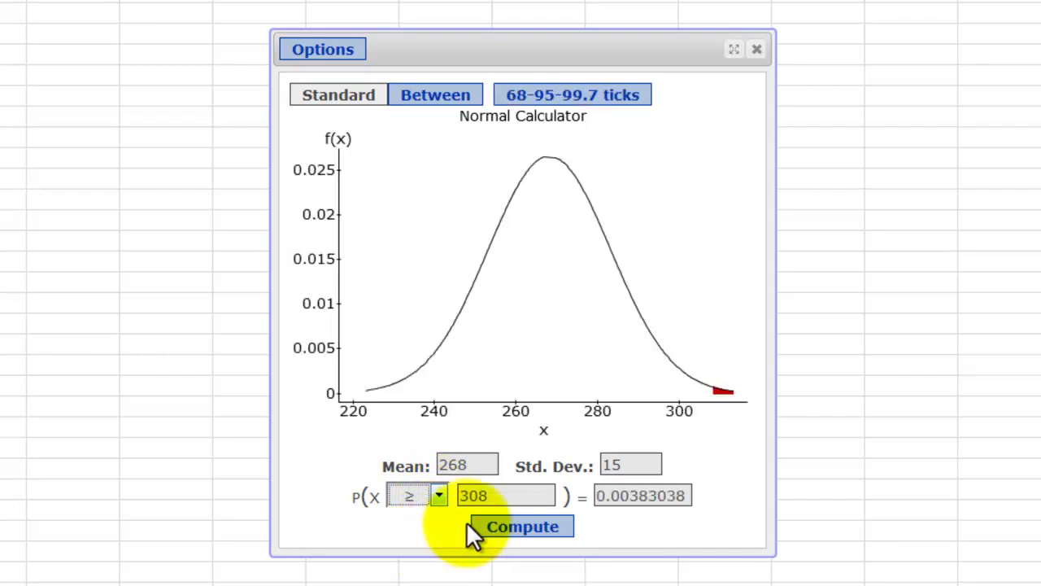
left_click(505, 537)
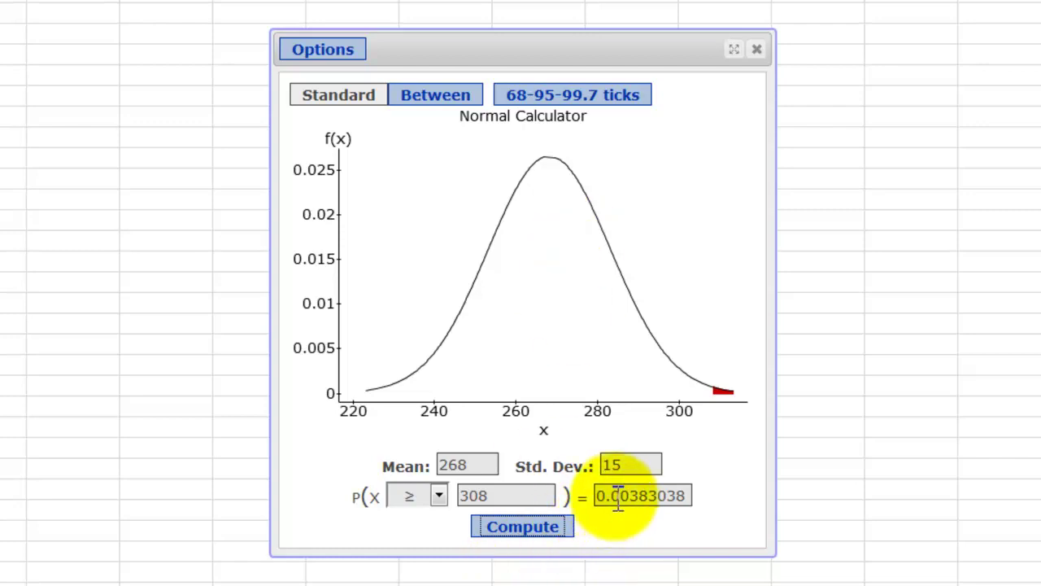
left_click_drag(596, 496, 656, 500)
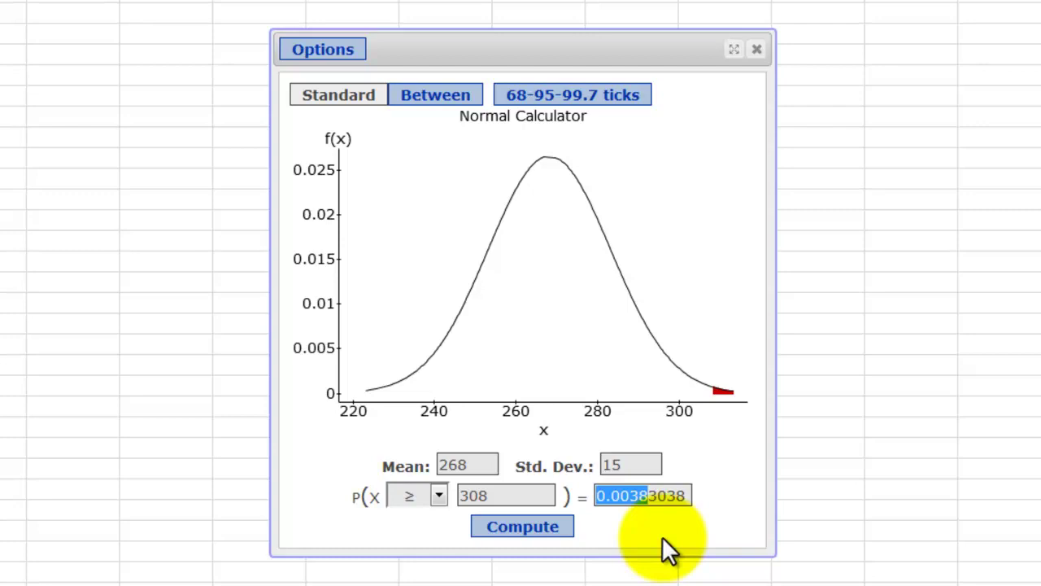
left_click(651, 498)
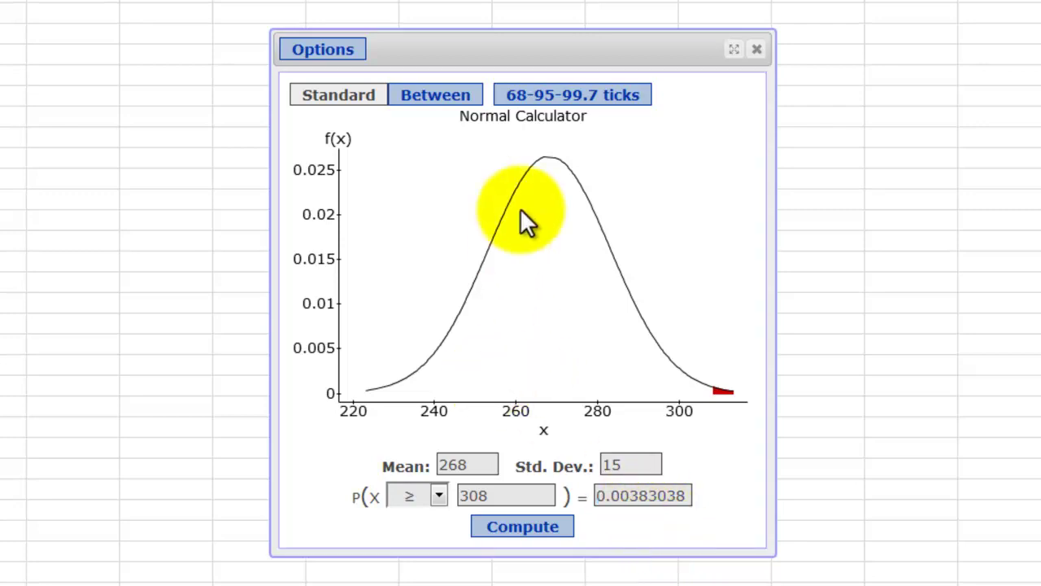
Display the 68-95-99.7 ticks on the normal curve and highlight the standard deviation and the computed probability.
left_click(533, 98)
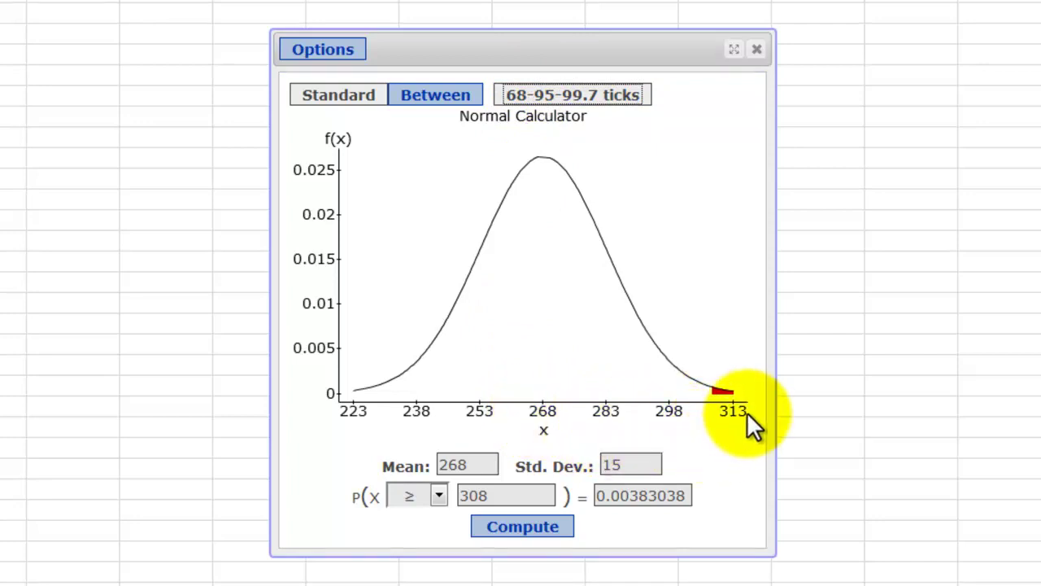
left_click(618, 466)
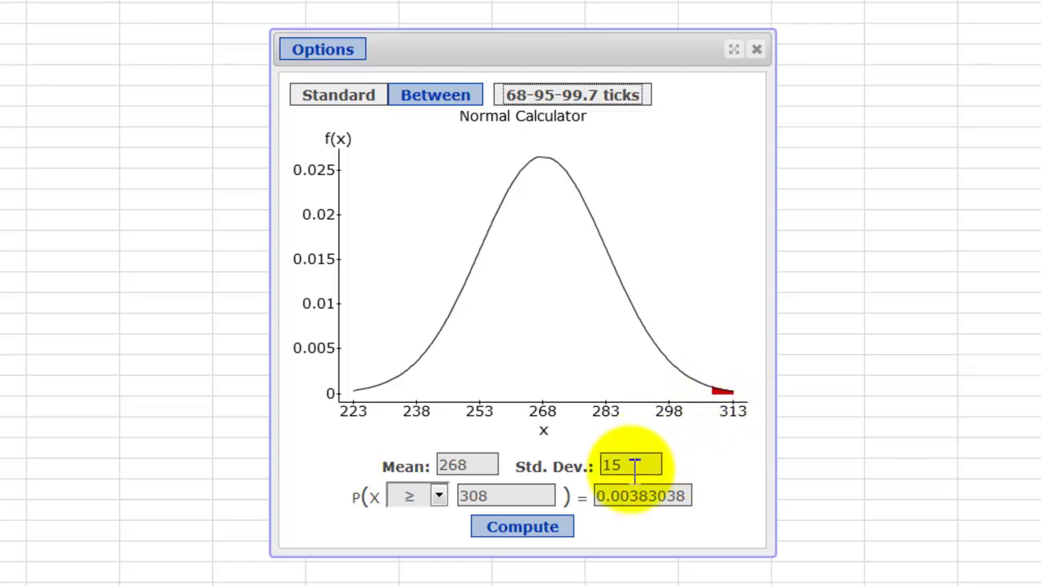
double_click(618, 466)
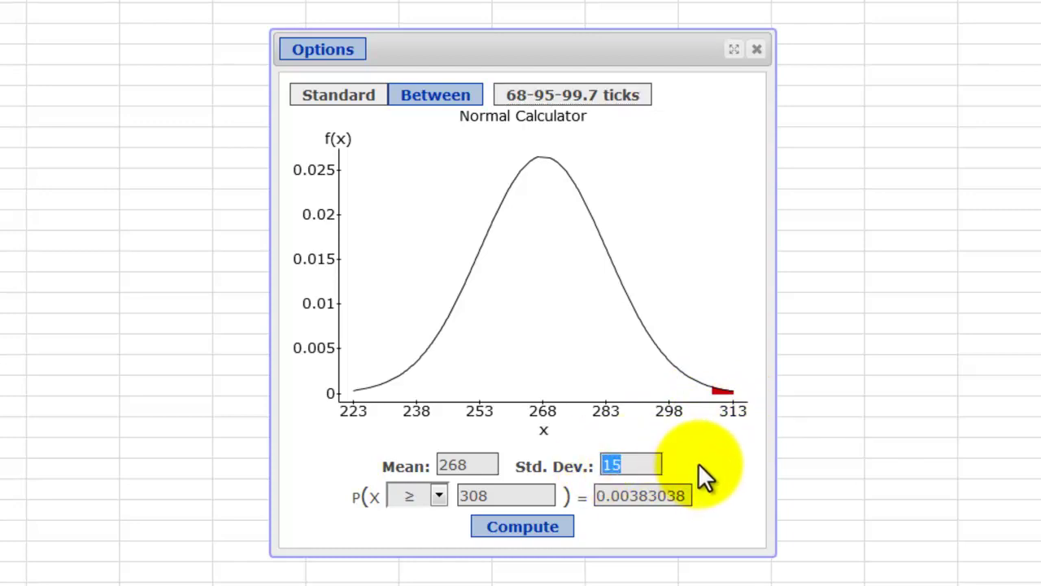
key("Return")
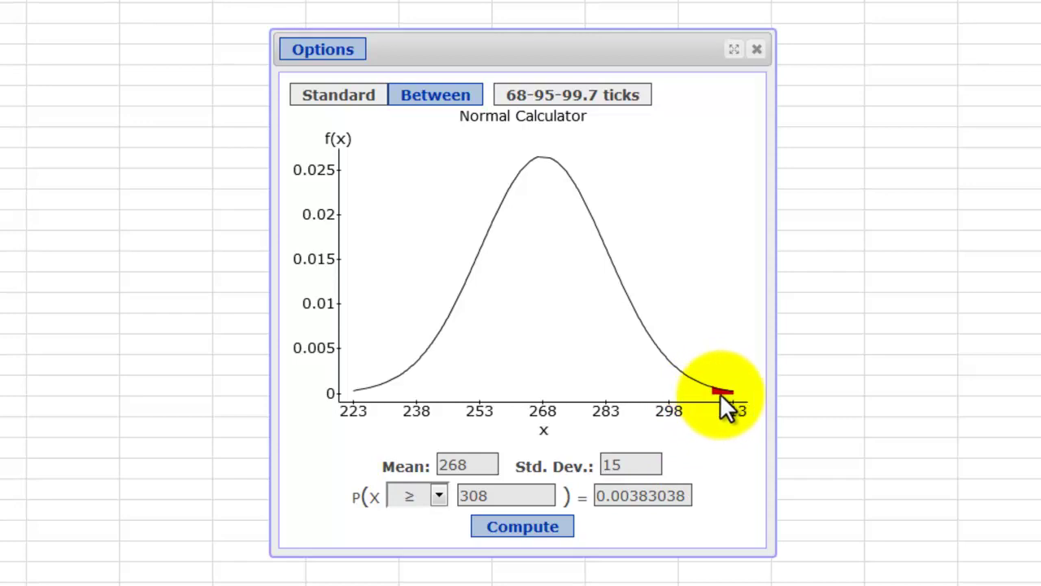
left_click_drag(598, 495, 632, 498)
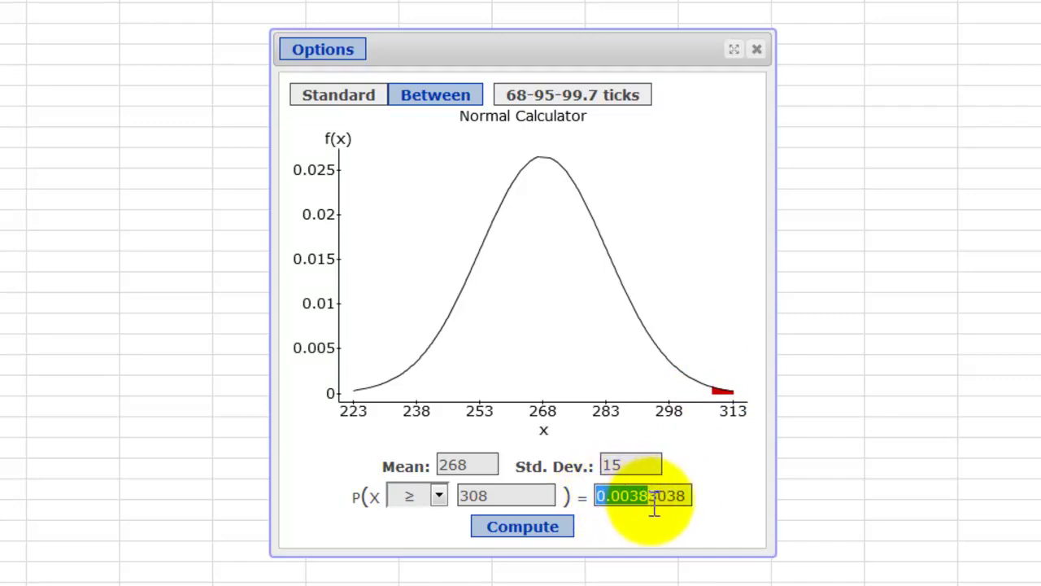
Change the inequality to ≤ to compute the probability that X is at most 308.
left_click(439, 496)
left_click(439, 497)
left_click(439, 496)
left_click(439, 496)
left_click(441, 495)
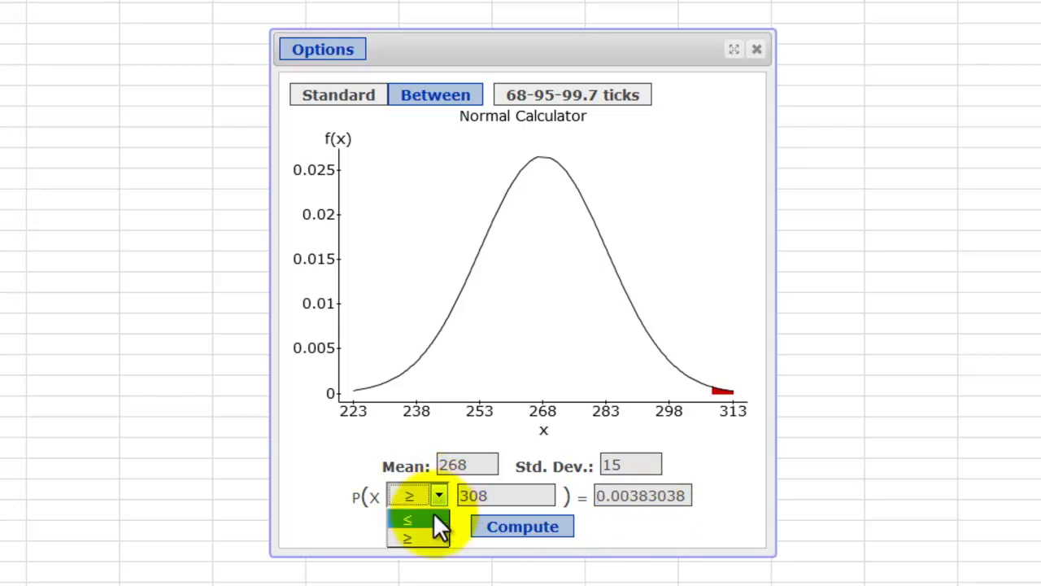
left_click(432, 512)
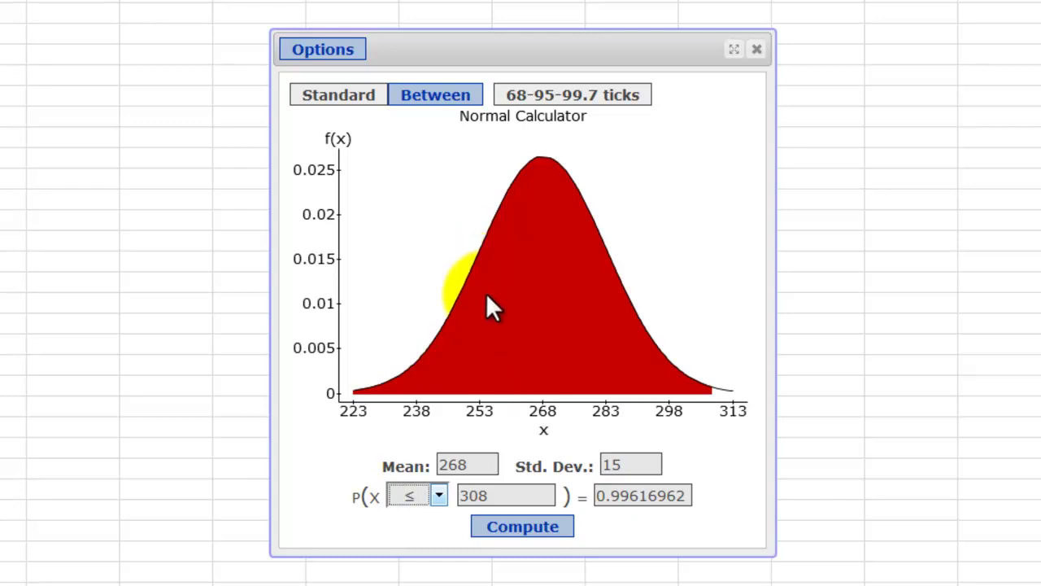
Set the inequality back to ≥ for the value 308.
left_click(440, 493)
left_click(433, 537)
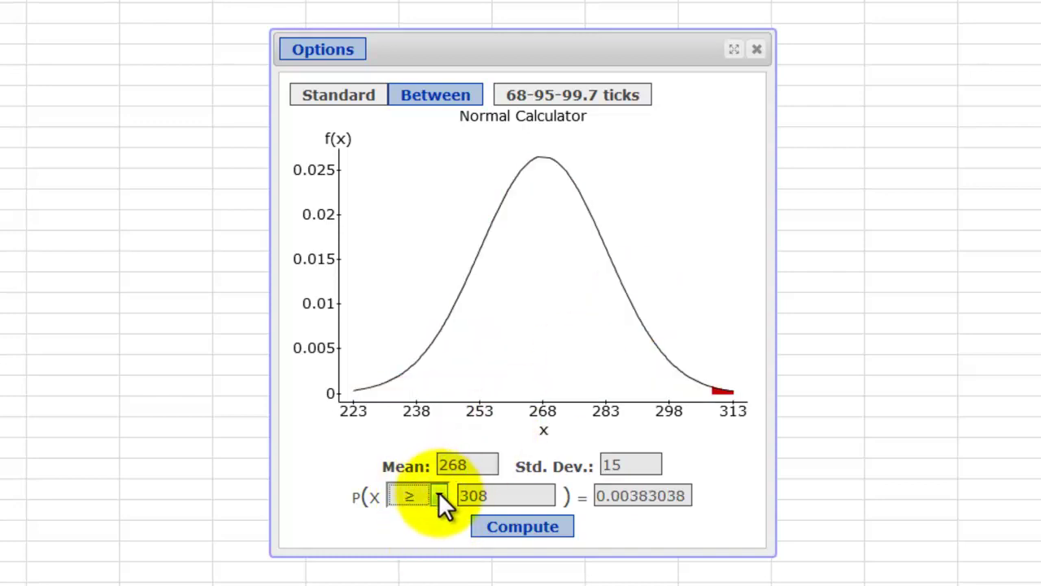
left_click(439, 495)
left_click(432, 535)
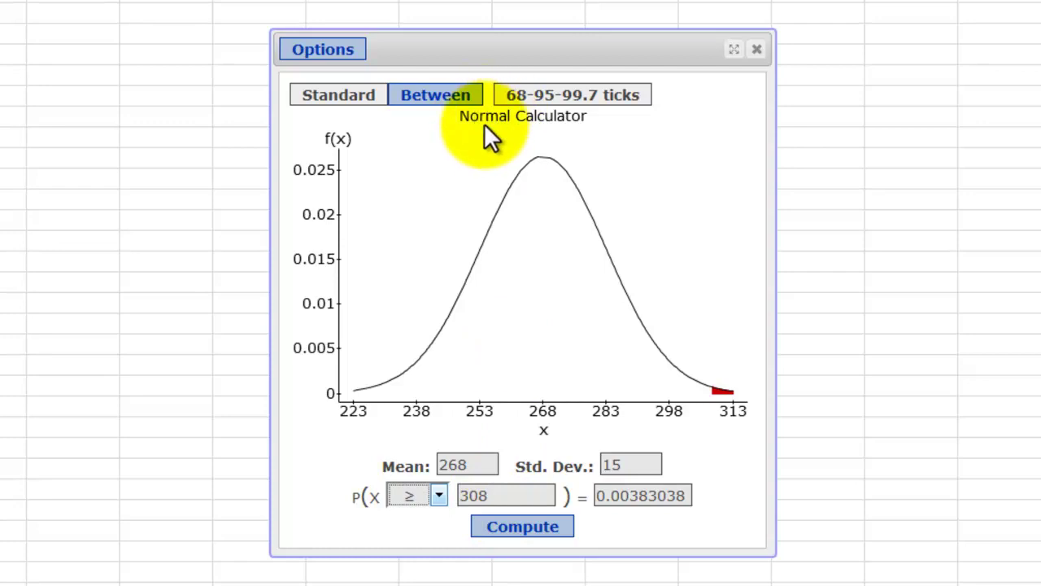
Compute the probability that X lies between 260 and 280, and highlight the leading digits of the result.
left_click(411, 114)
left_click(519, 515)
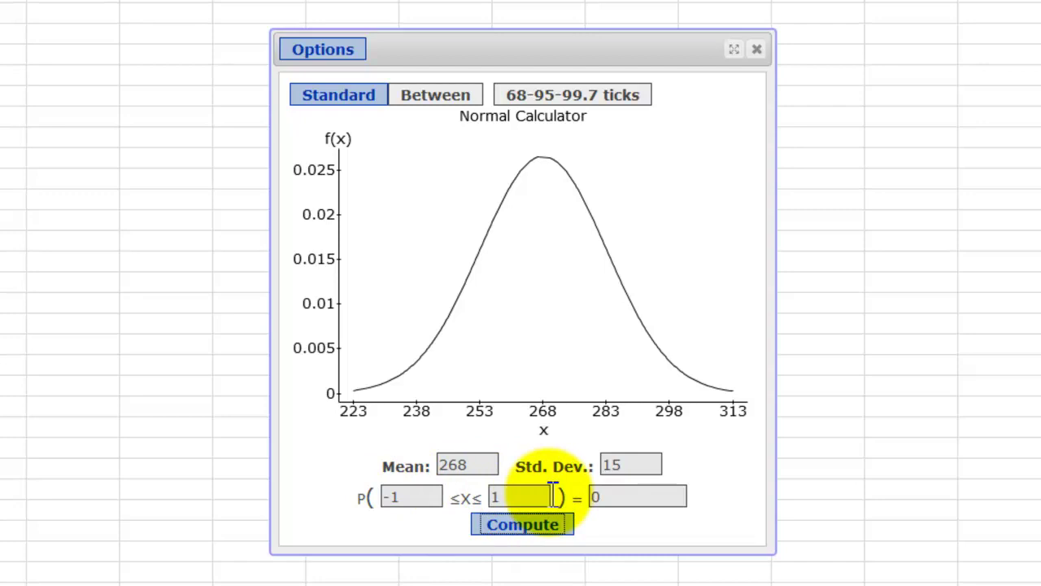
left_click(413, 494)
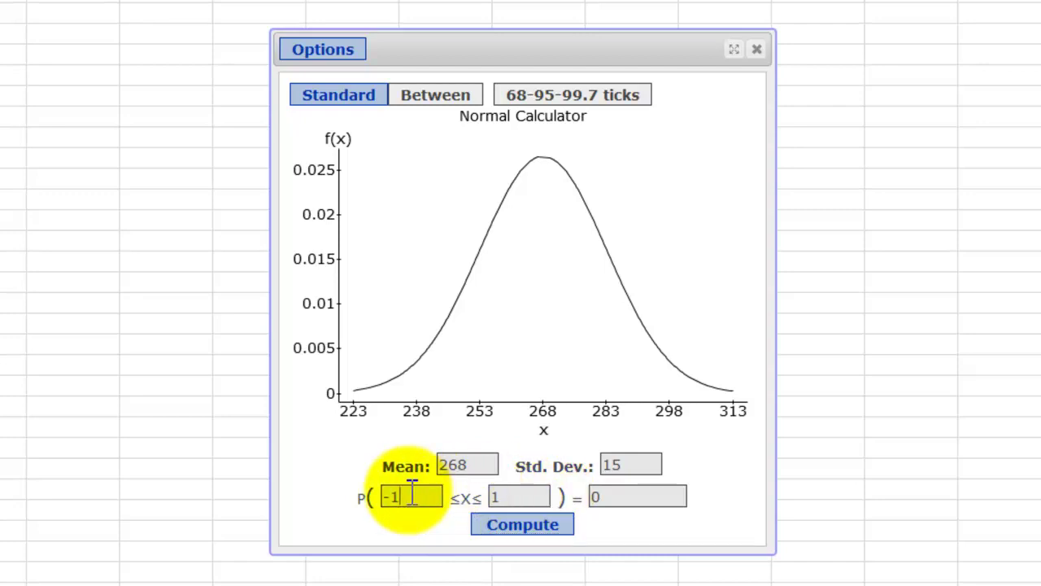
key("BackSpace")
key("BackSpace")
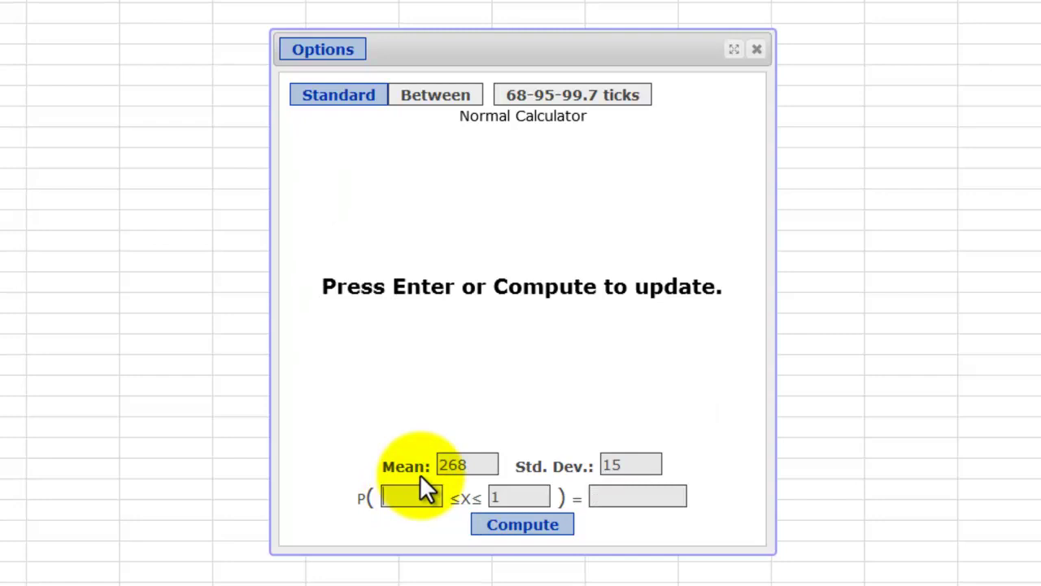
type("260")
key("Tab")
type("280")
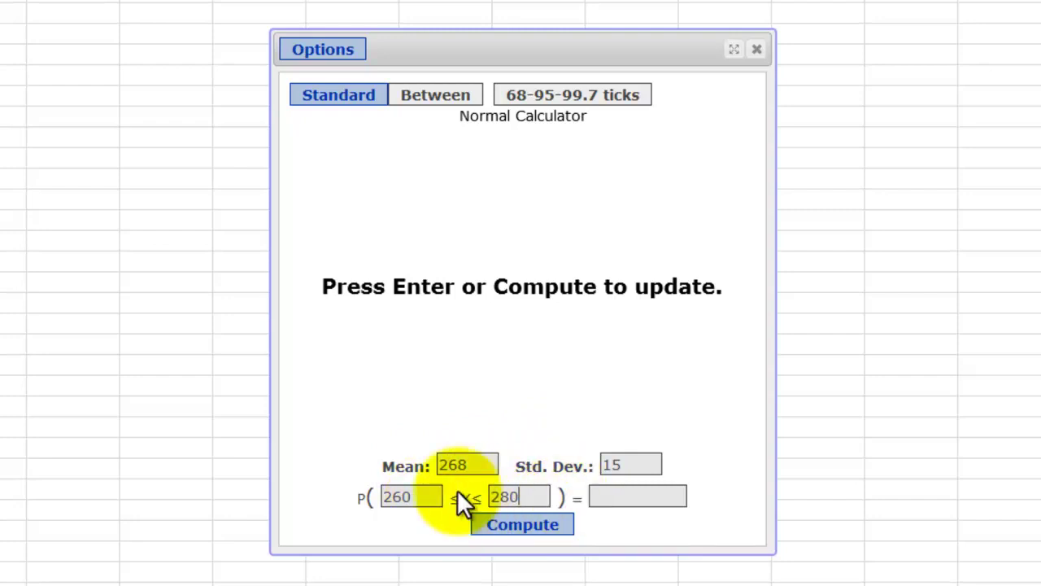
left_click(510, 539)
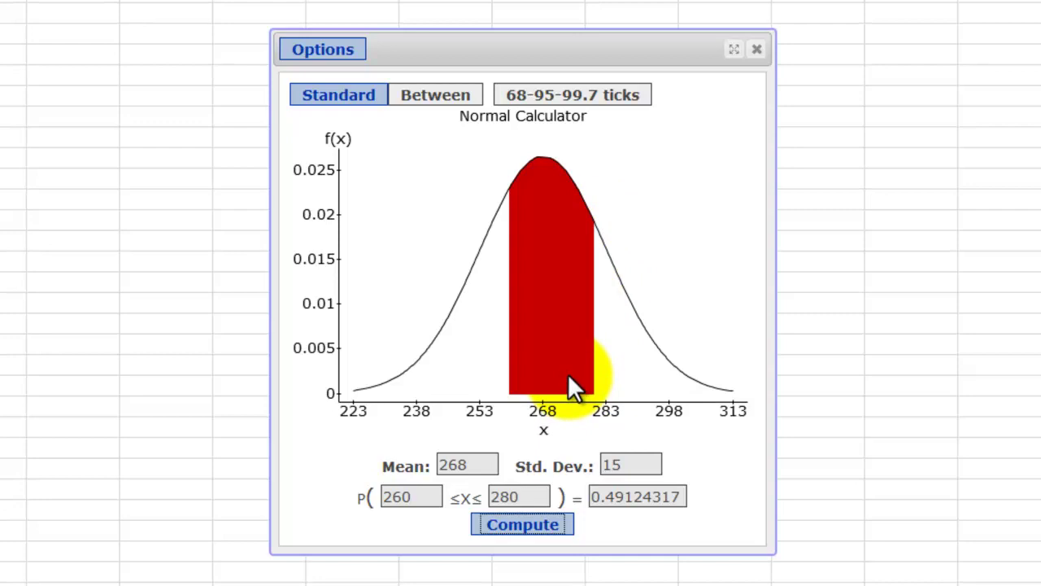
left_click_drag(595, 499, 643, 488)
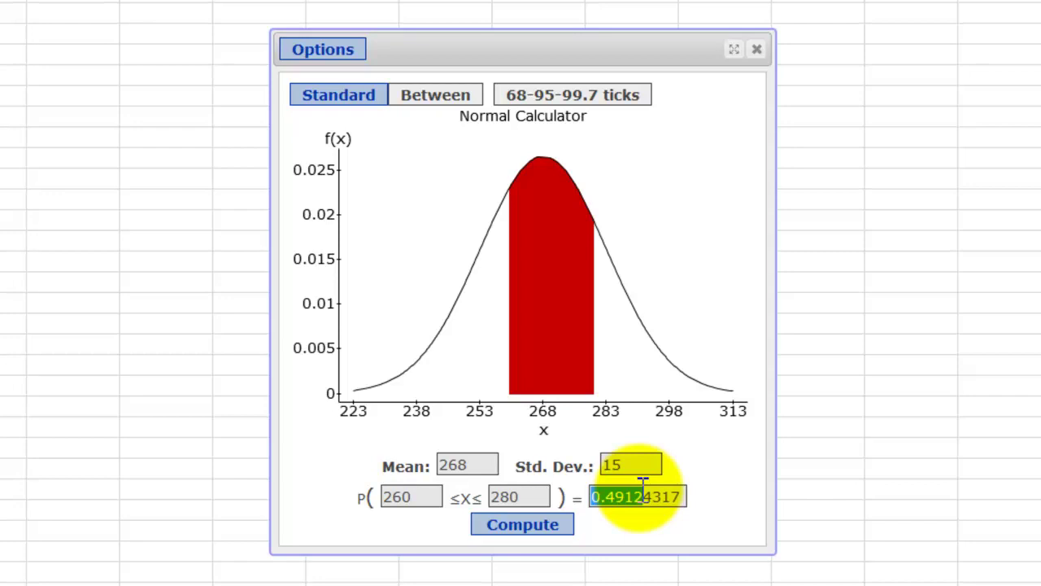
left_click_drag(643, 486, 635, 487)
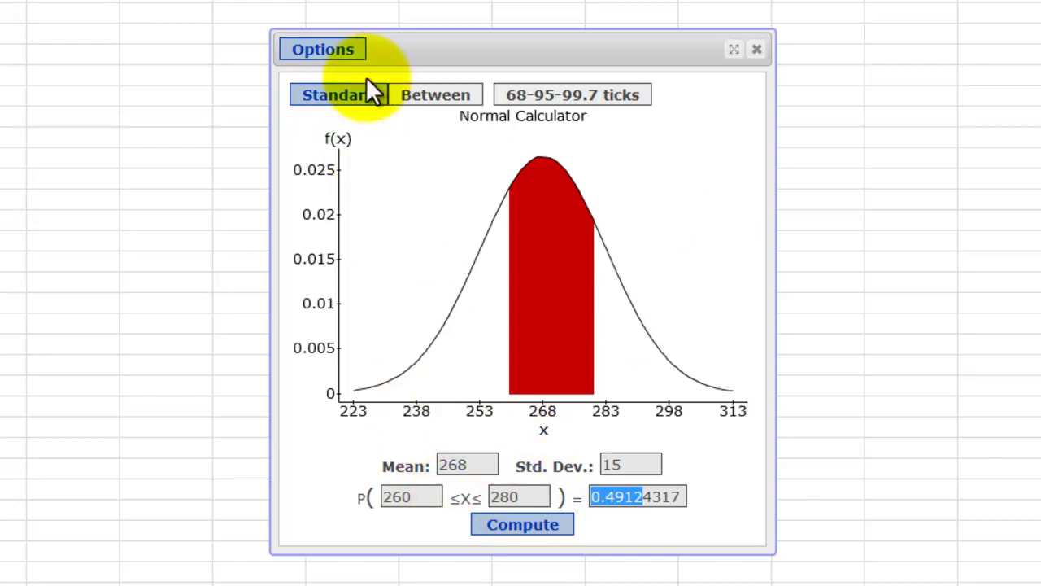
Switch to the Standard calculation to review its inequality choice, and return to the Between calculation.
left_click(351, 99)
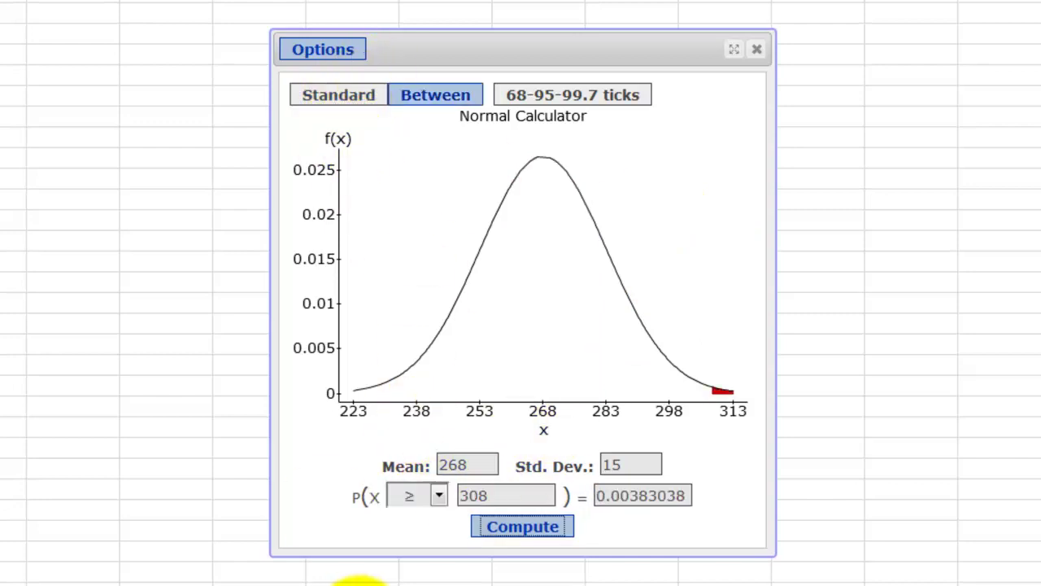
left_click(439, 496)
left_click(439, 495)
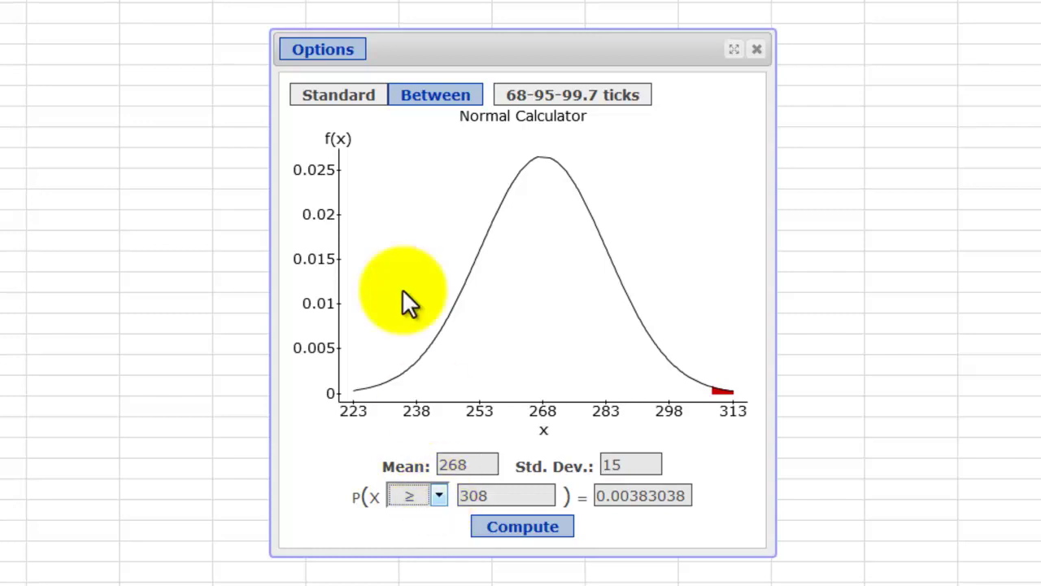
left_click(427, 99)
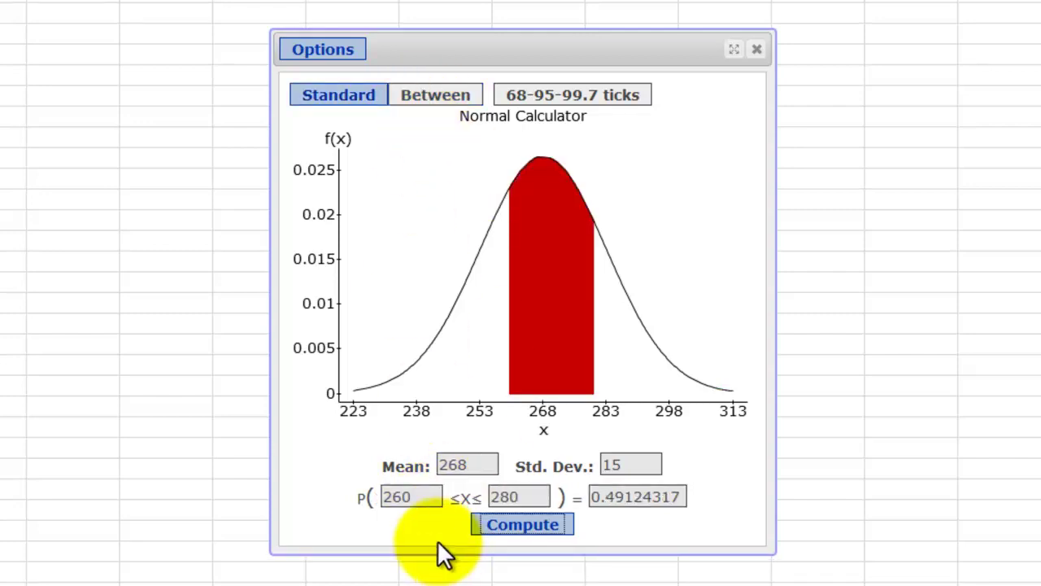